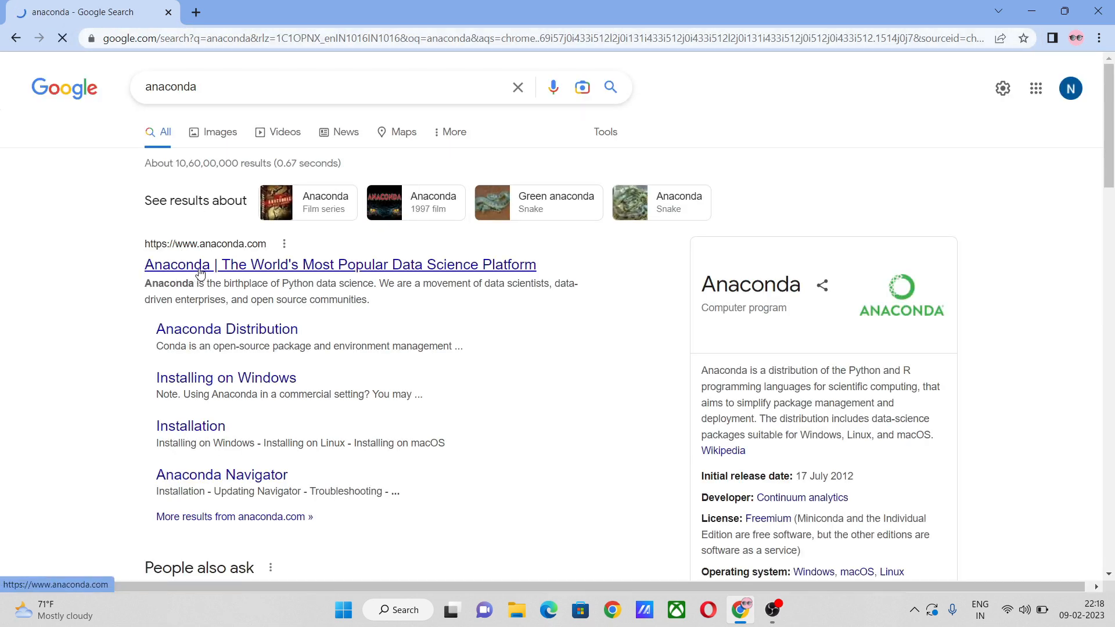
Open the official Anaconda website, download the 64-bit Windows installer, and dismiss the cloud sign-up pop-up
left_click(201, 266)
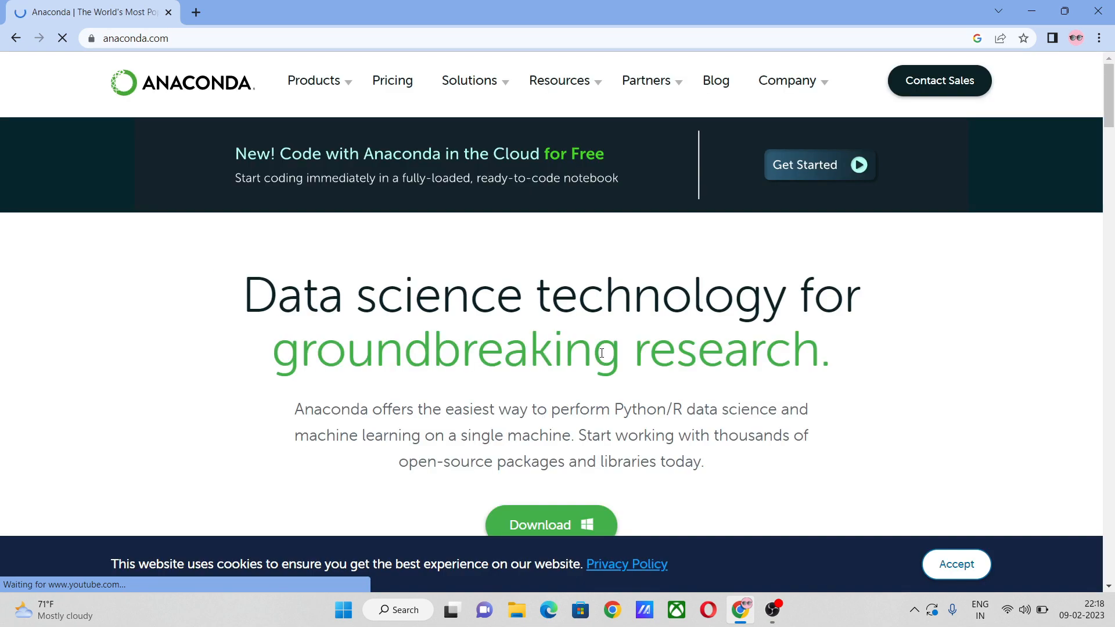
scroll(601, 353, "down", 3)
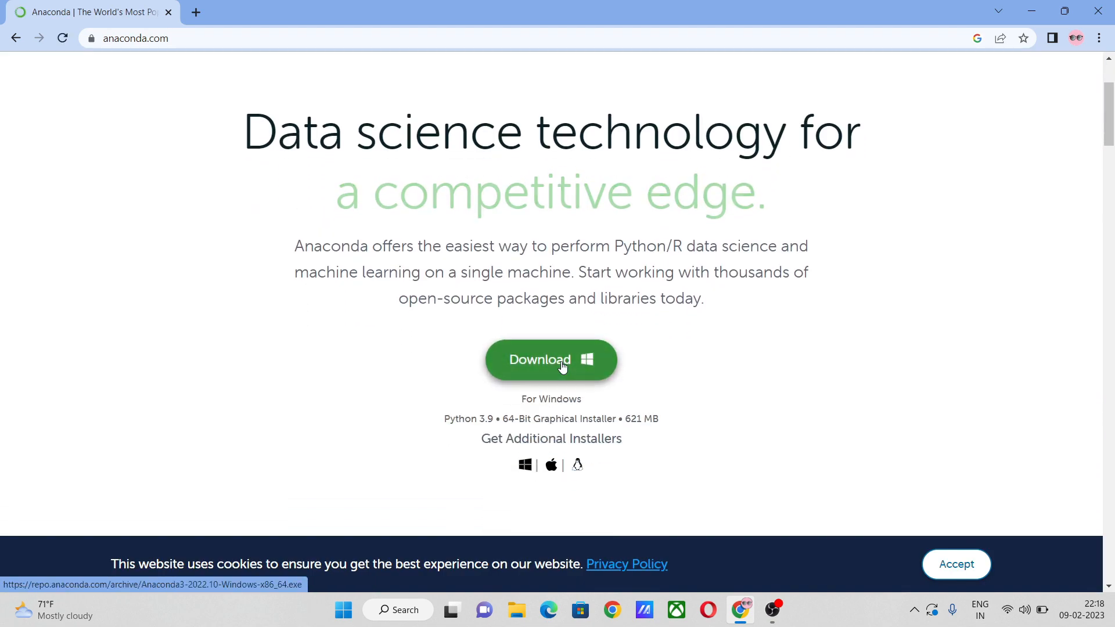
left_click(562, 365)
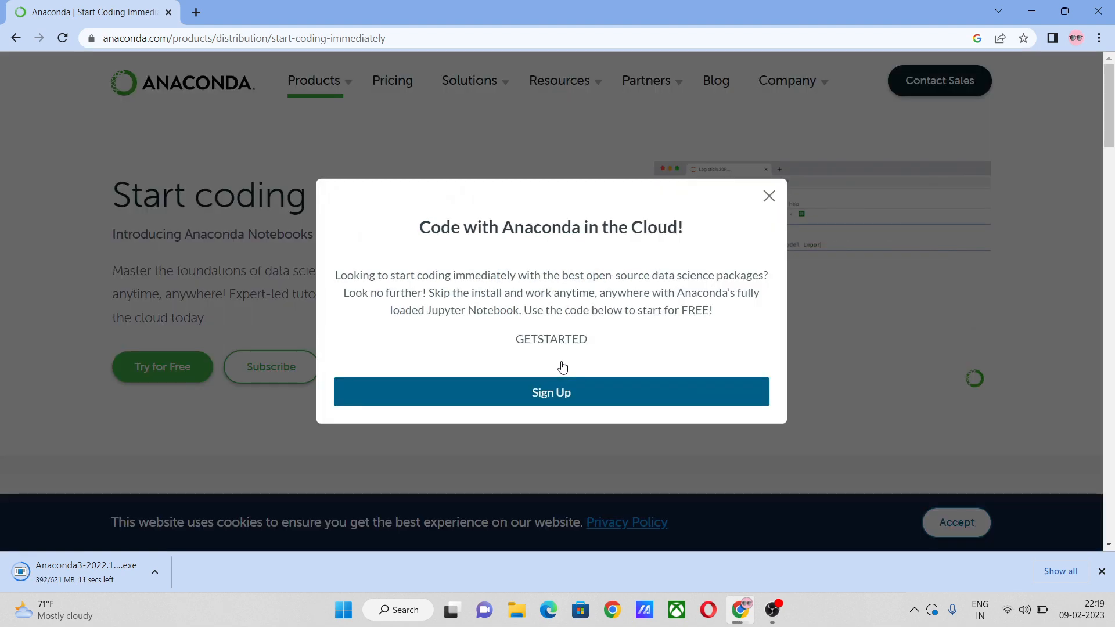
left_click(769, 197)
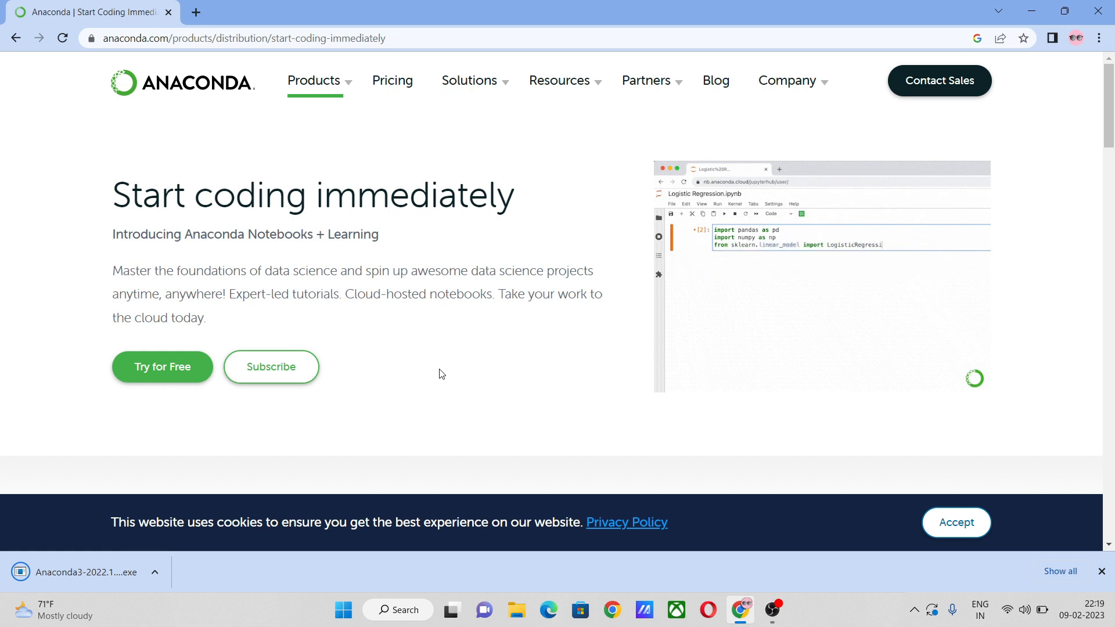
Run the downloaded Anaconda3 2022.10 installer and complete the setup wizard with its default options
left_click(154, 572)
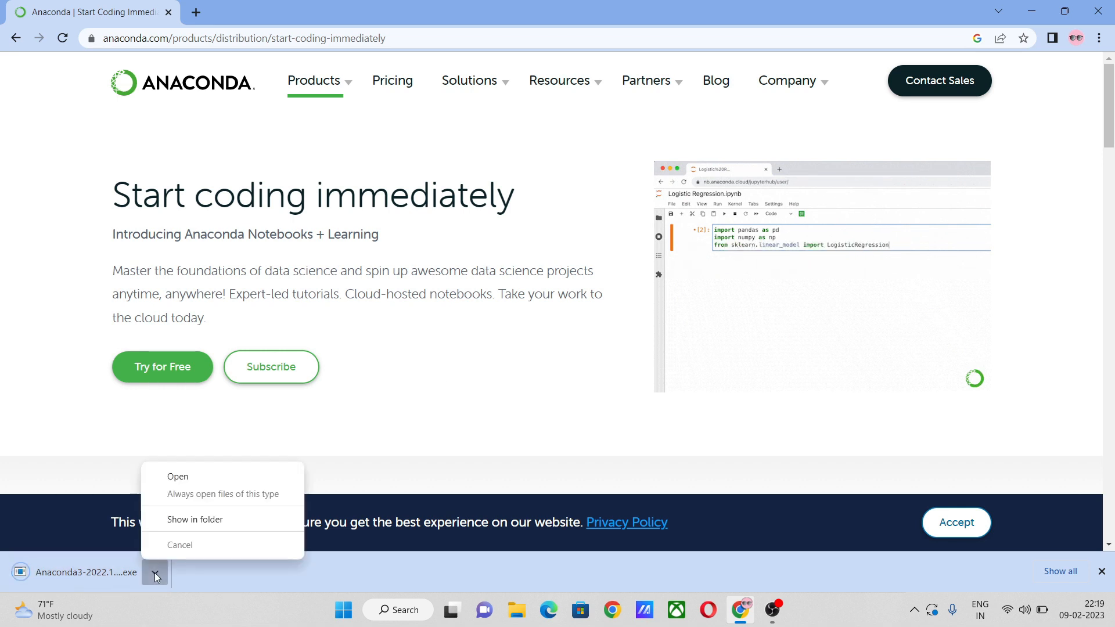
left_click(182, 478)
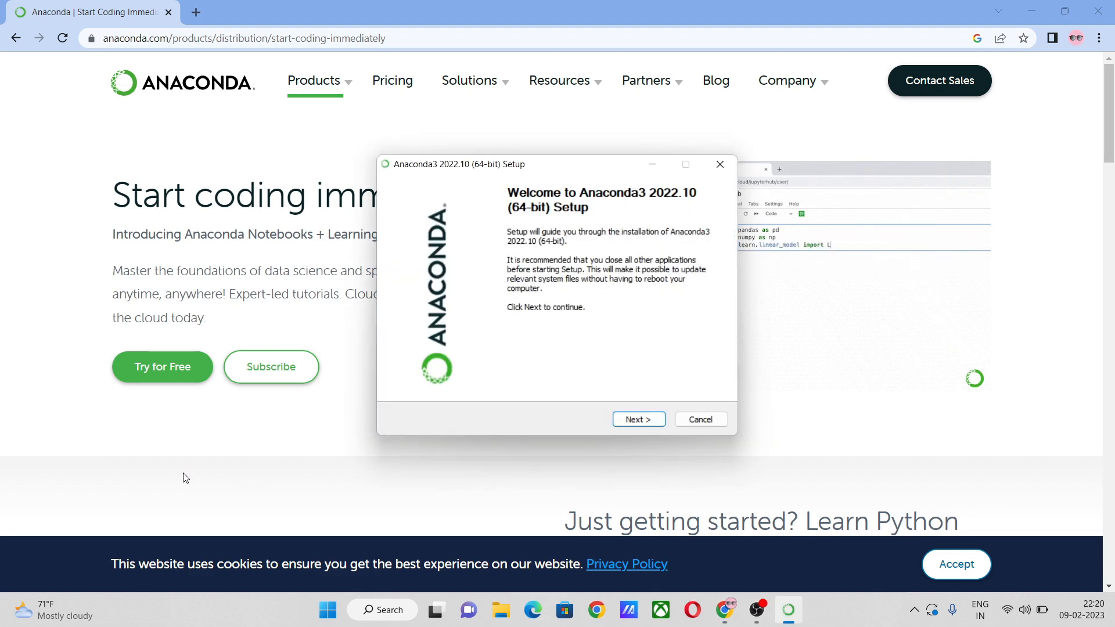
left_click(627, 420)
scroll(591, 312, "down", 10)
left_click(639, 420)
left_click(641, 422)
left_click(642, 422)
left_click(642, 419)
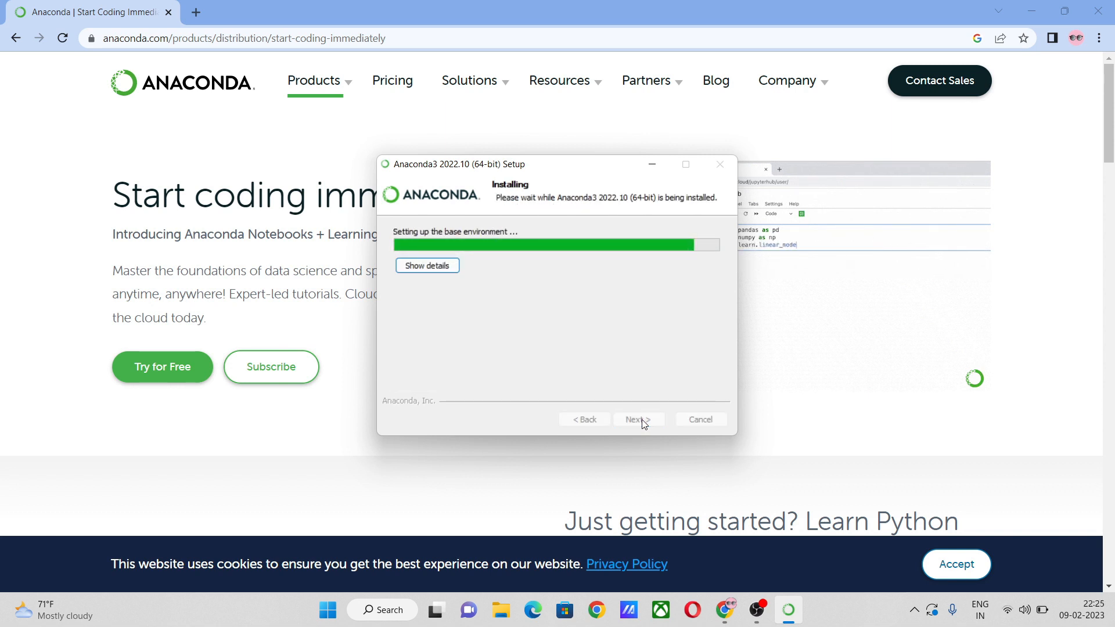
left_click(642, 420)
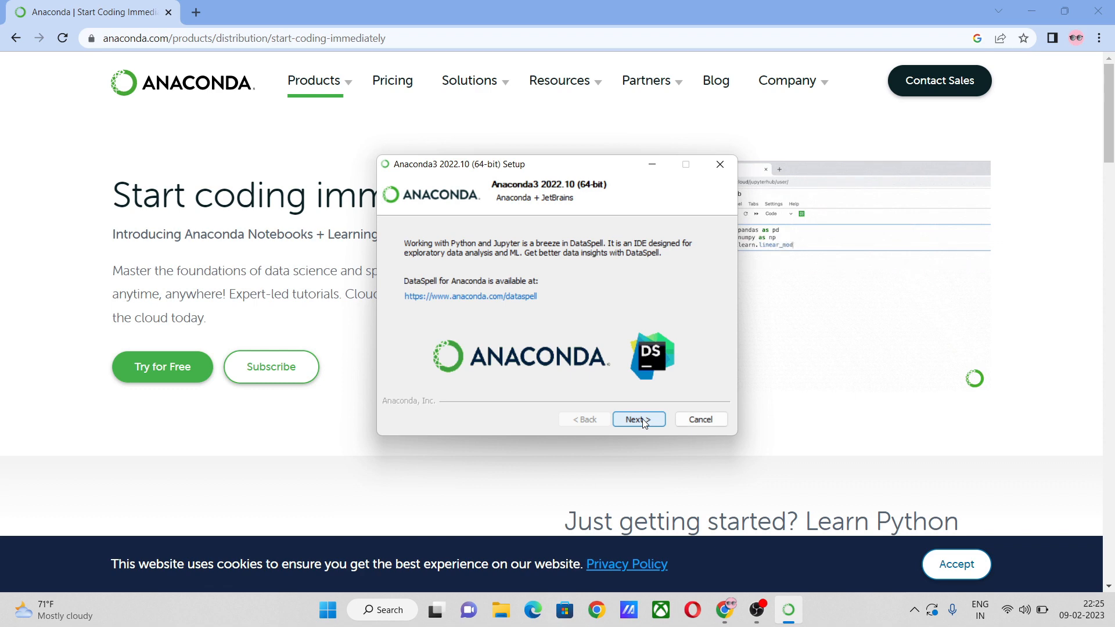
left_click(643, 419)
left_click(642, 419)
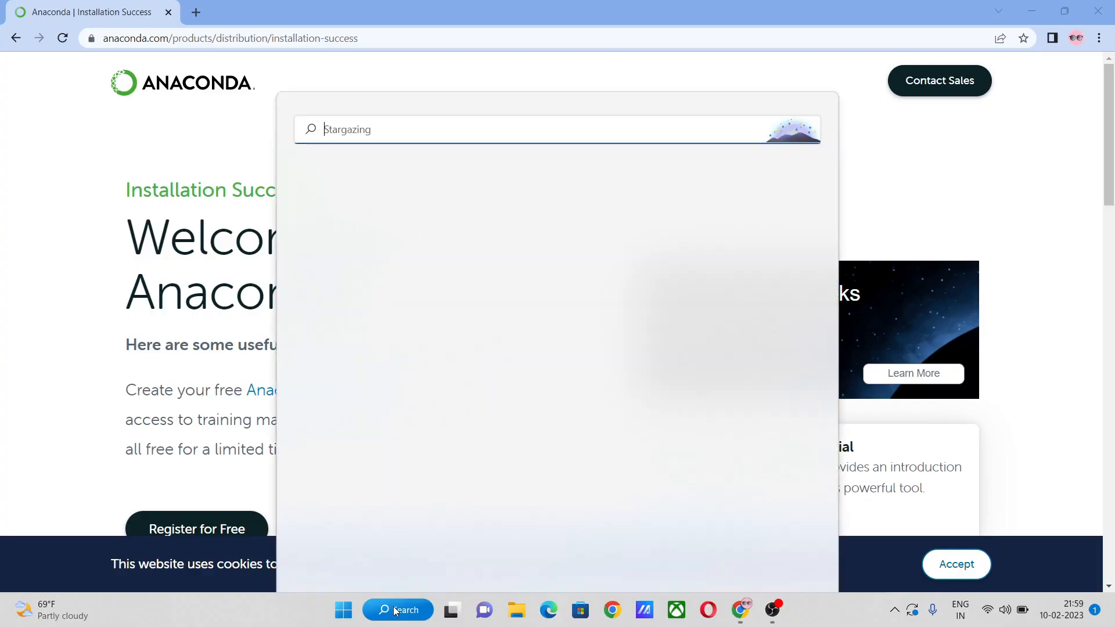
Open Anaconda Prompt and change to the folder D:\coffee2code\python\jupyter_notebooks
type("anaconda prompt")
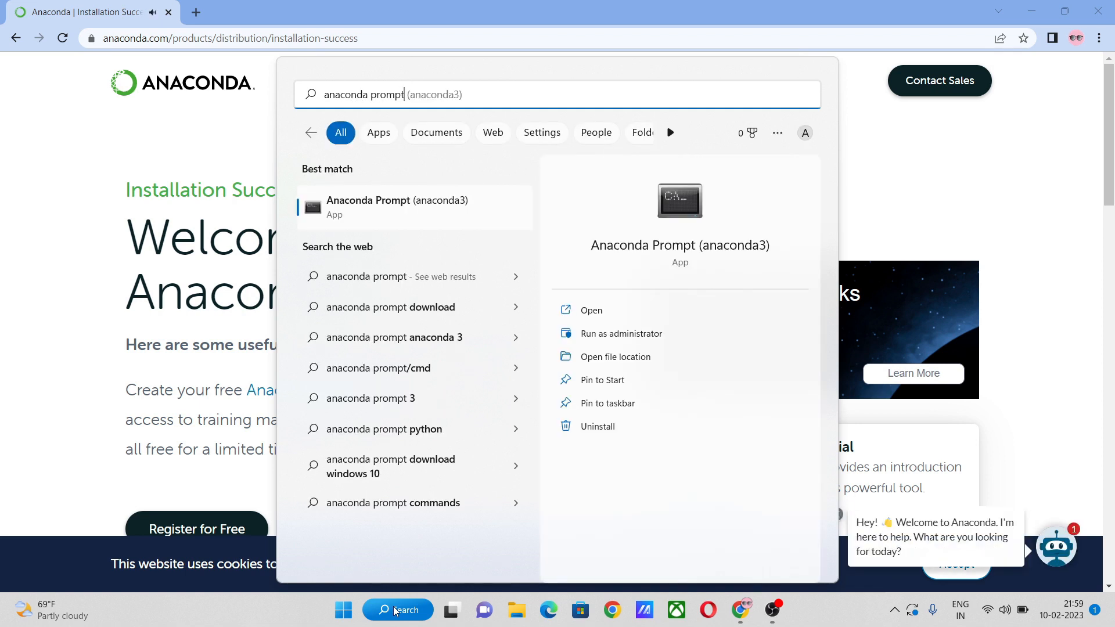
left_click(370, 200)
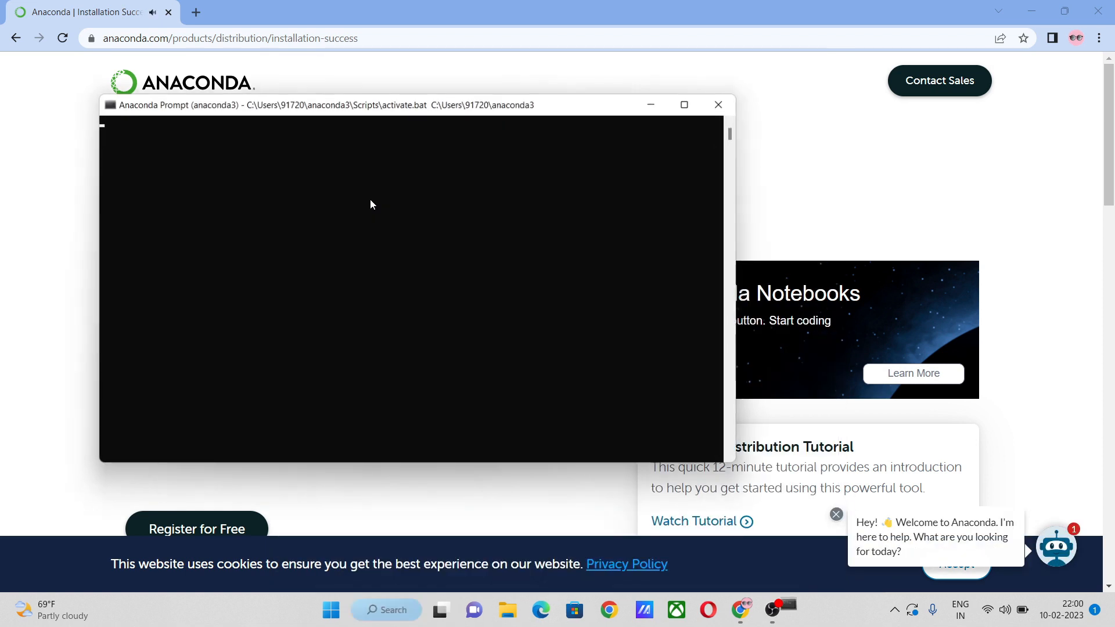
type("d:")
key("Return")
type("cd cof")
key("Tab")
type("\\python")
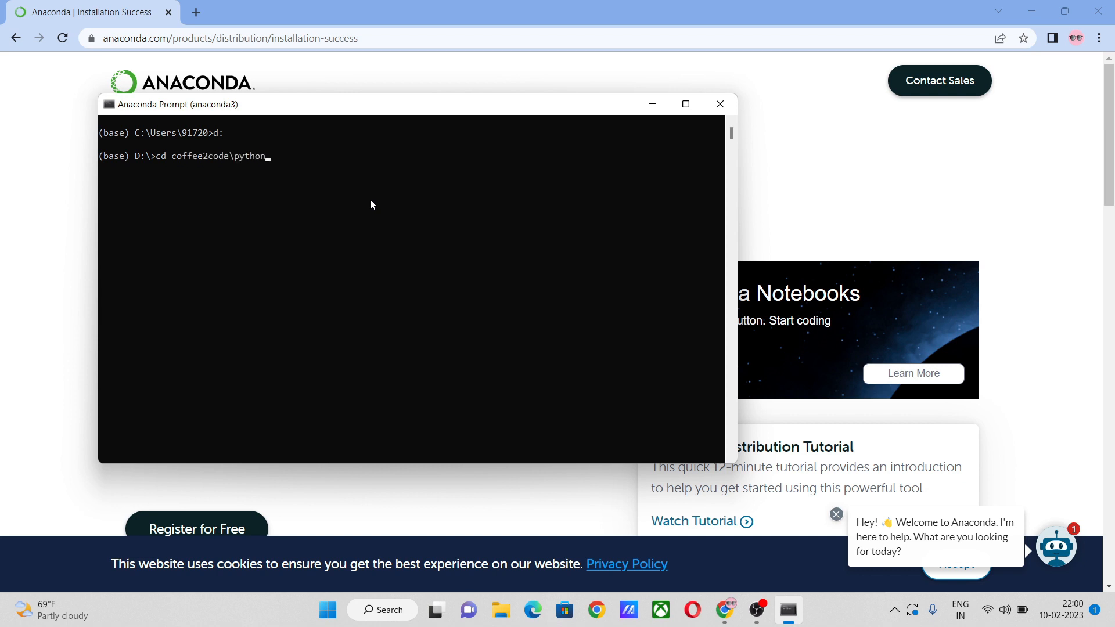
type("\\j")
key("Tab")
key("Return")
Start the server with the command "jupyter notebook" and create a new Python 3 (ipykernel) notebook
type("jupyter notebook")
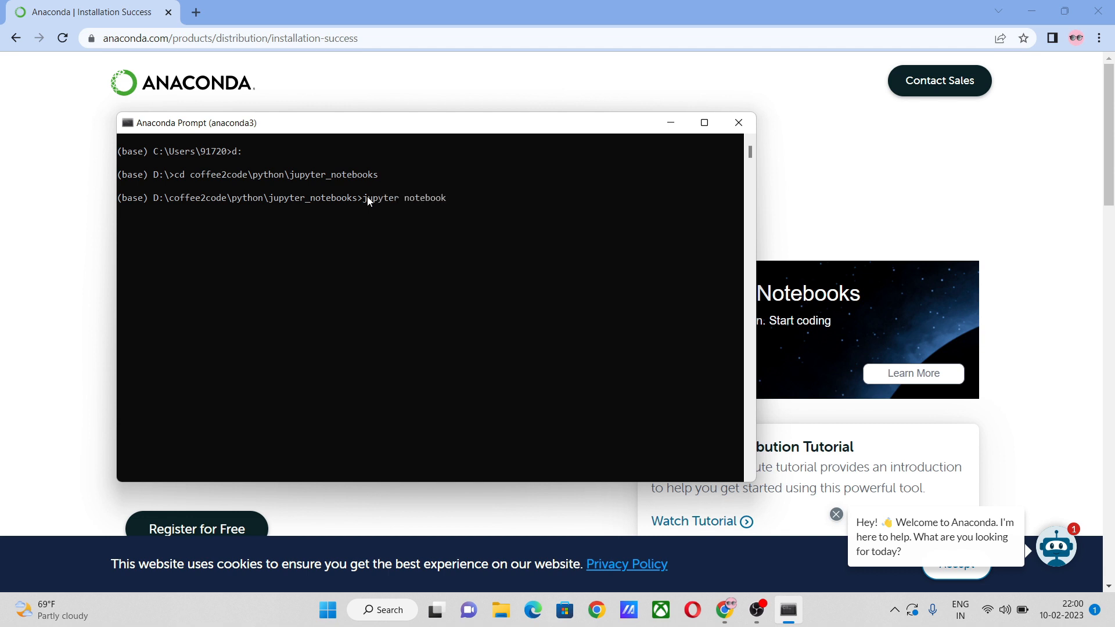
key("Return")
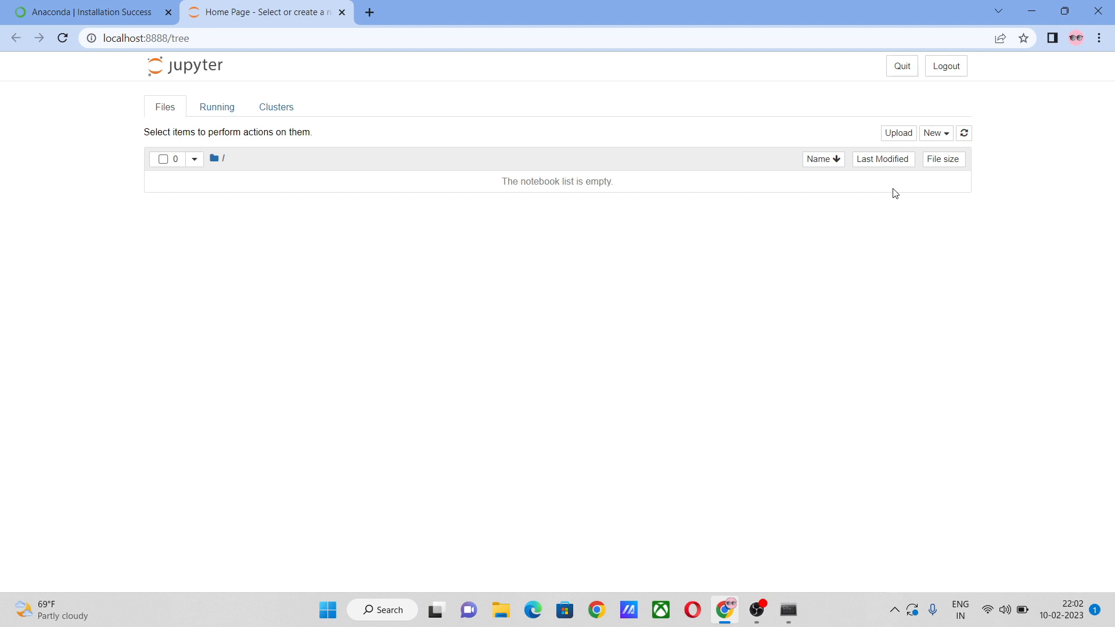
left_click(944, 137)
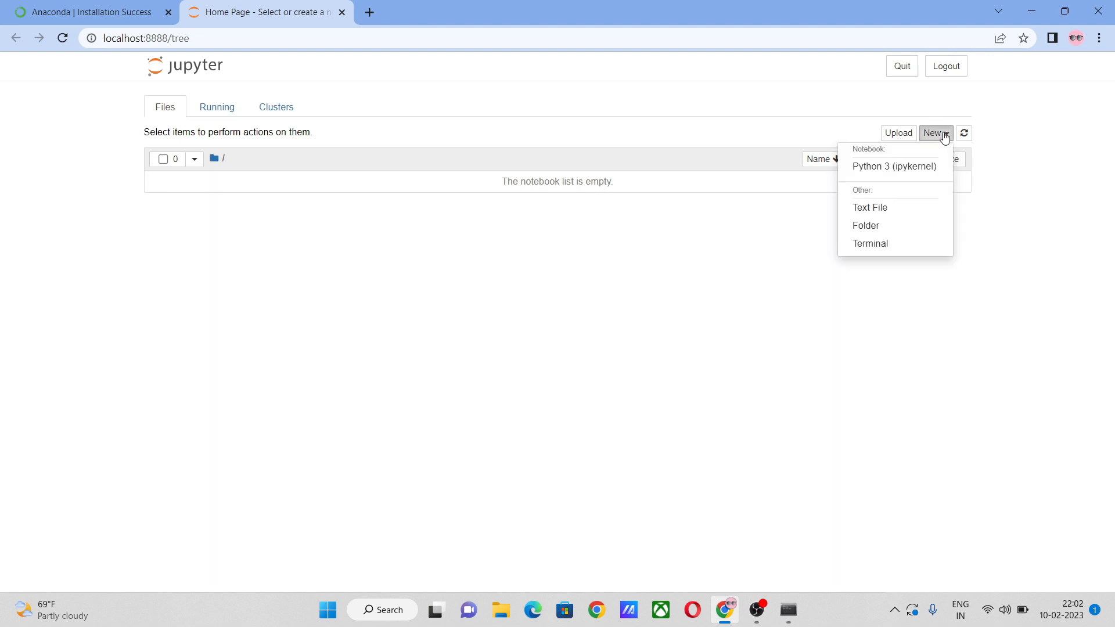
left_click(895, 169)
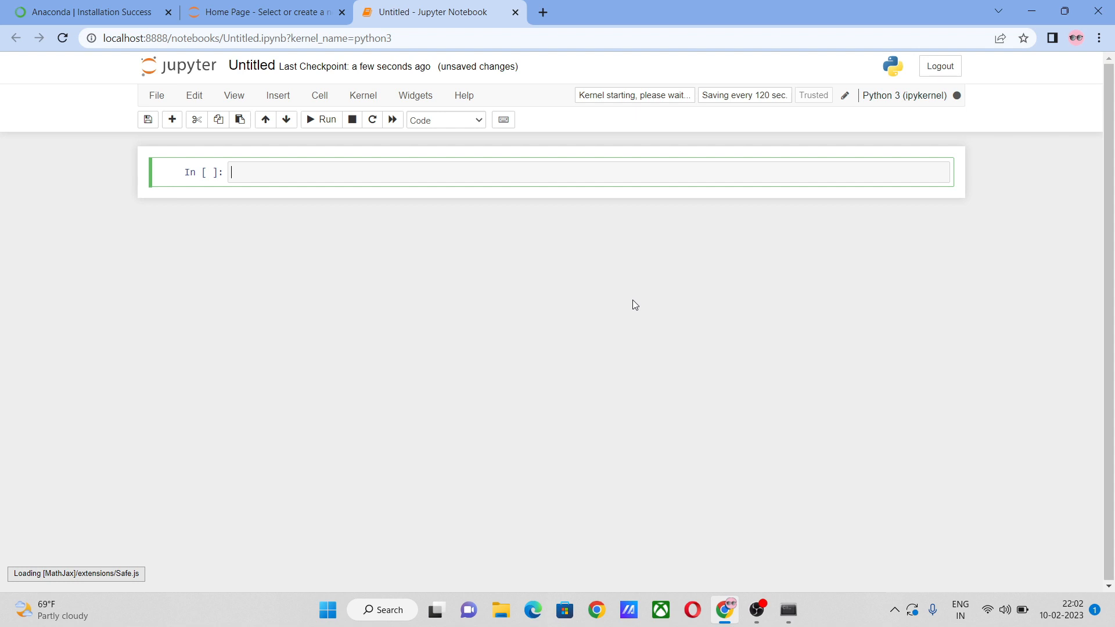
Check the new notebook's entry in the Jupyter file list and close the notebook's page
left_click(274, 12)
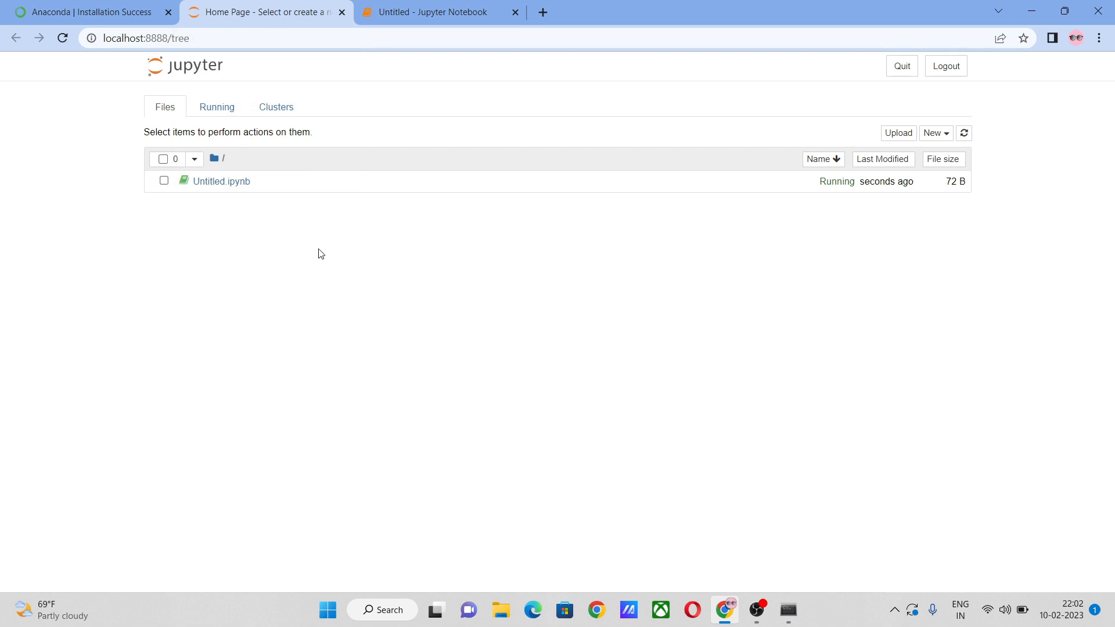
left_click(437, 14)
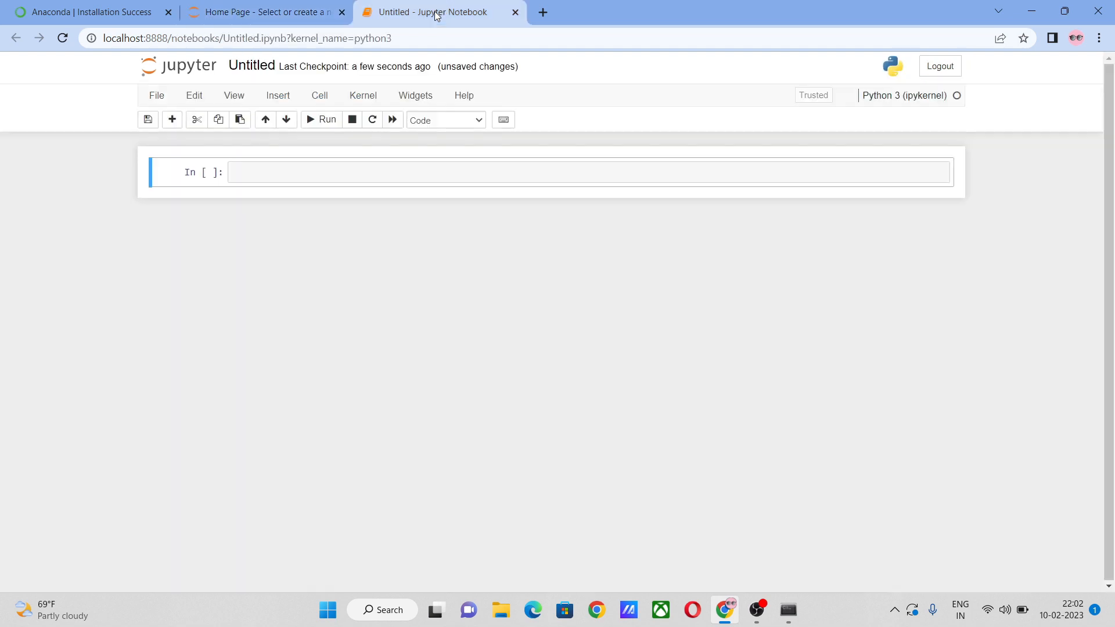
left_click(515, 13)
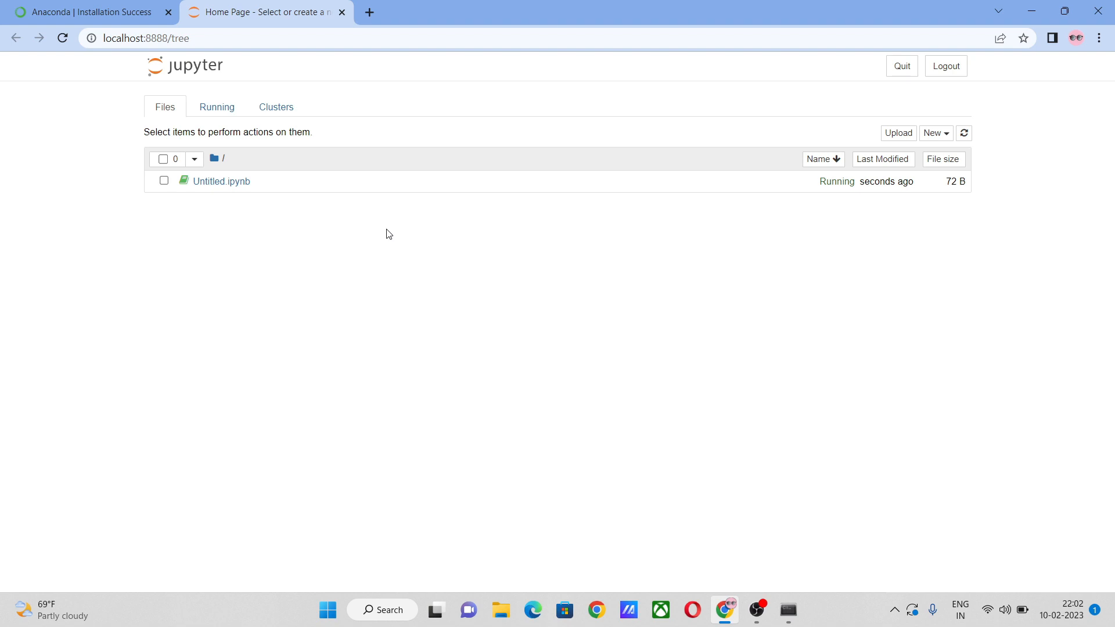
Shut down the running Untitled.ipynb notebook and return to the Jupyter file list
left_click(205, 110)
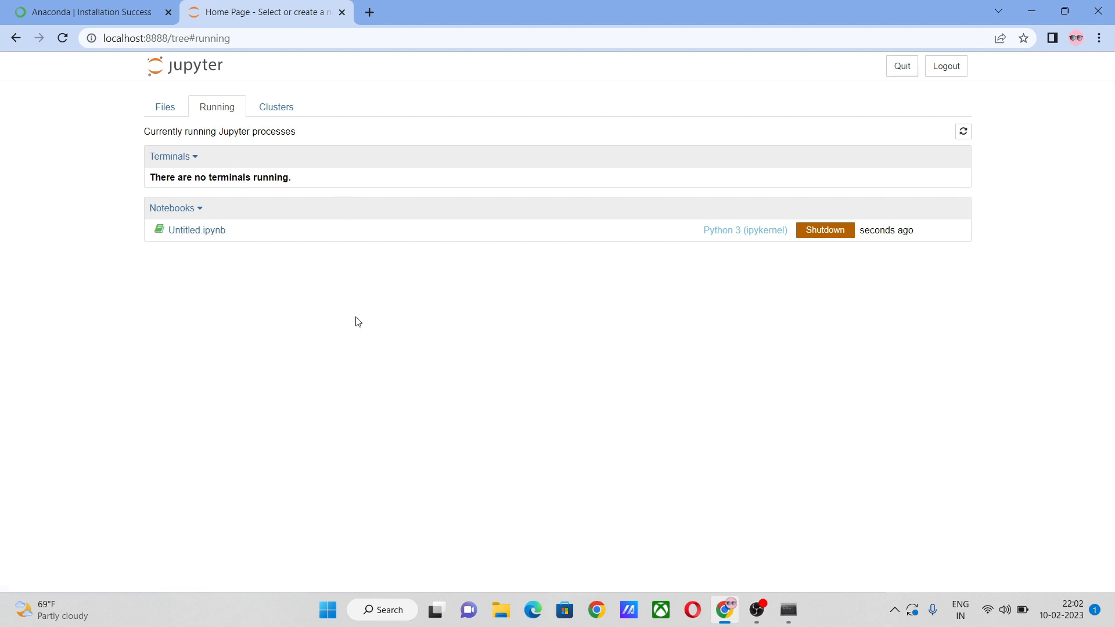
left_click(834, 231)
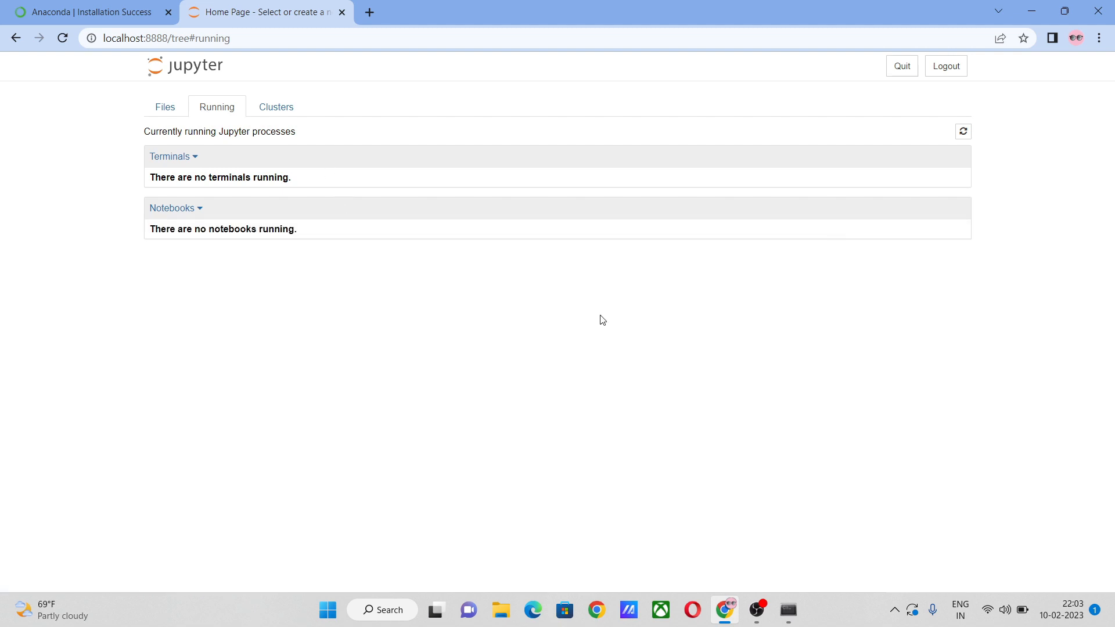
left_click(153, 111)
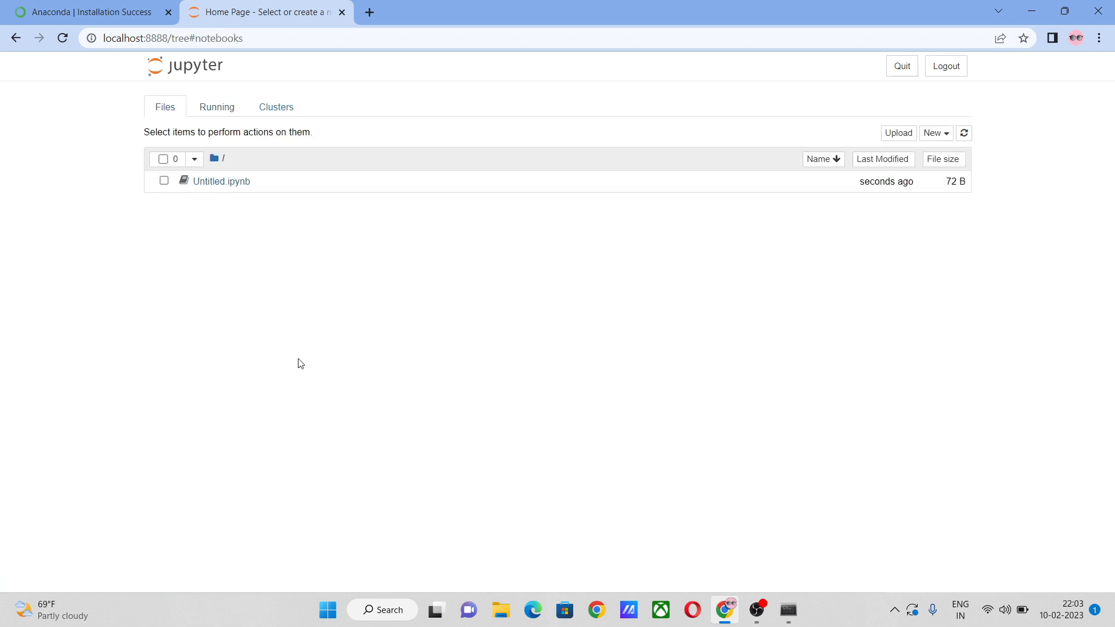
Switch to Anaconda Prompt and stop the running Jupyter Notebook server
left_click(788, 611)
key("Escape")
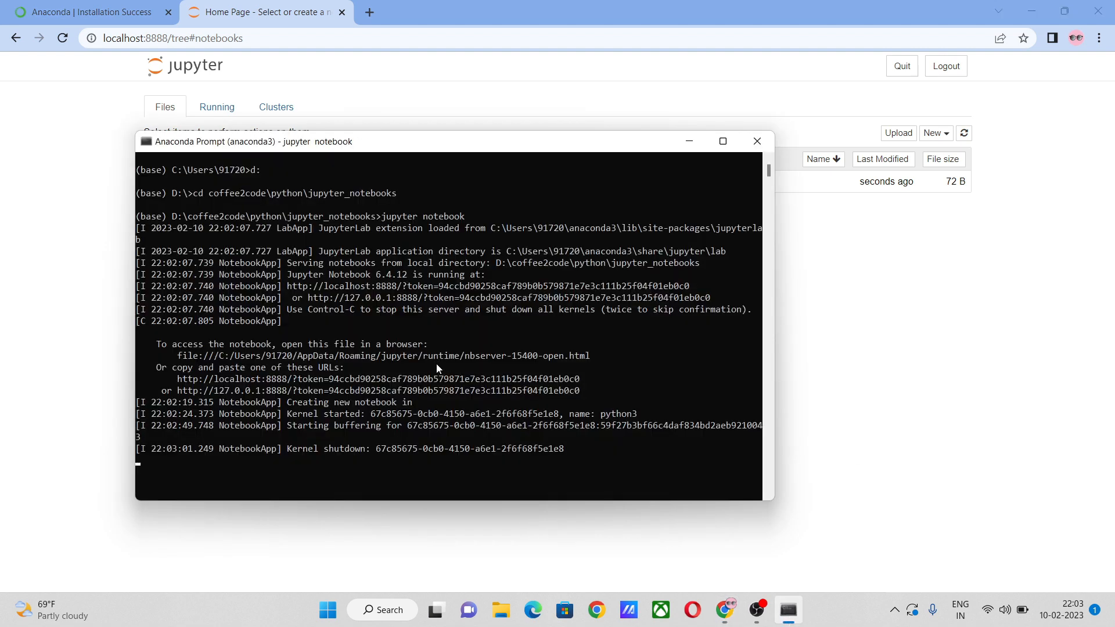
key("ctrl+c")
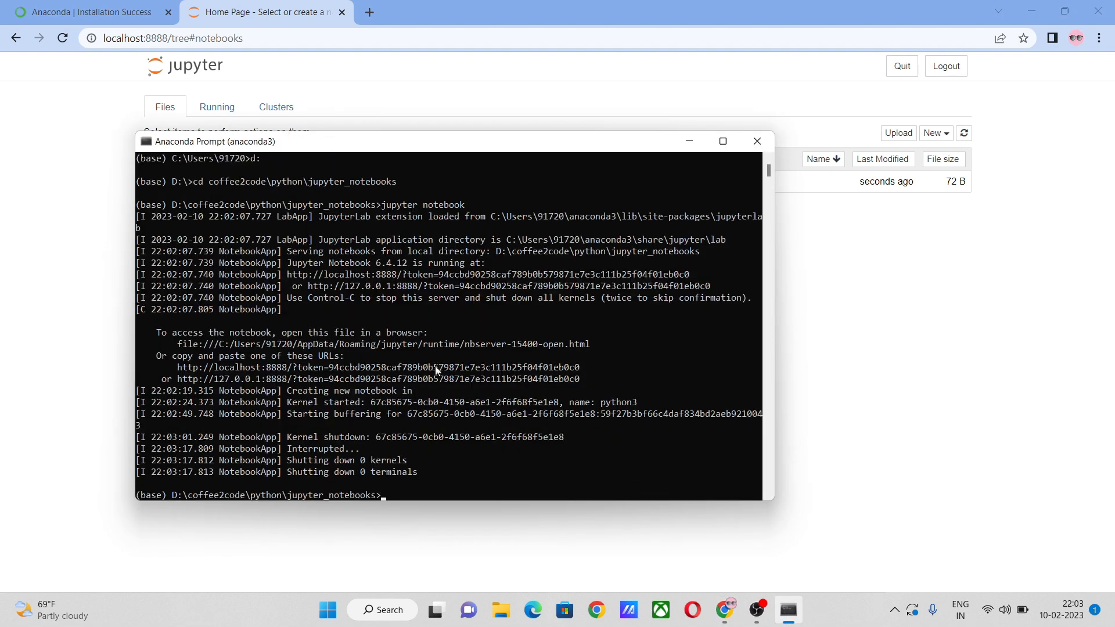
left_click(432, 375)
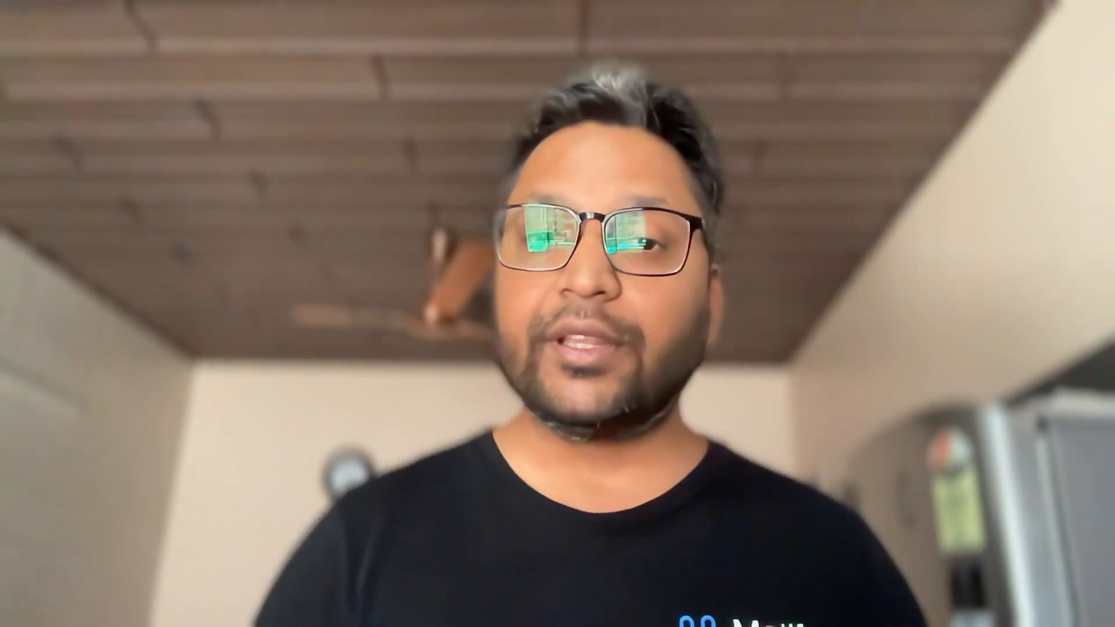